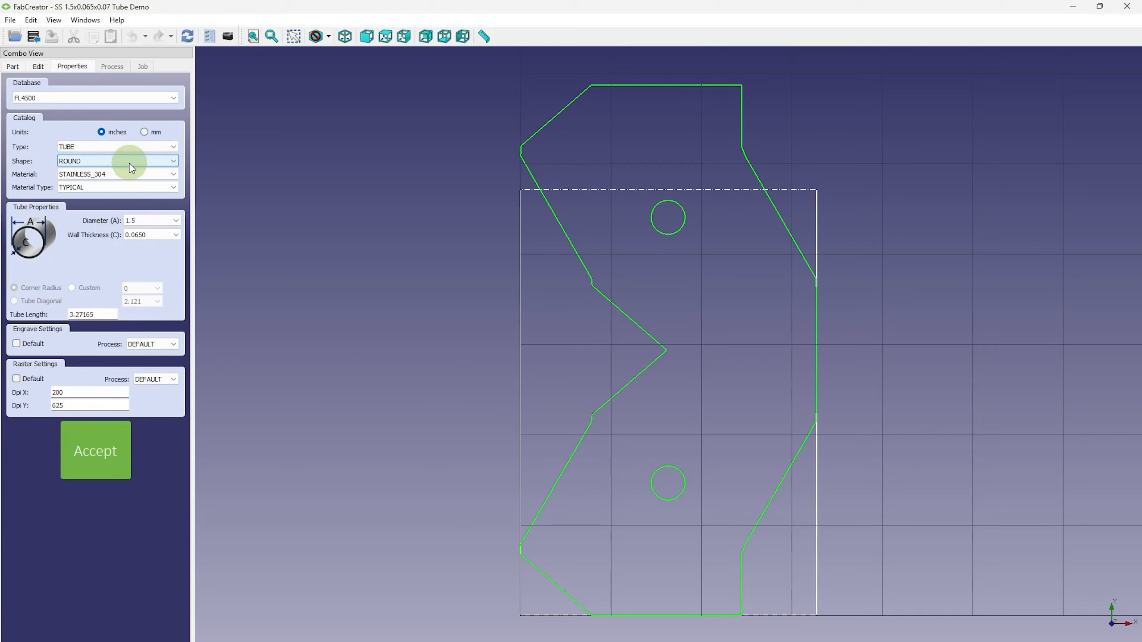
- Set the tube's shape to SQUARE and its material to STAINLESS_304
left_click(130, 167)
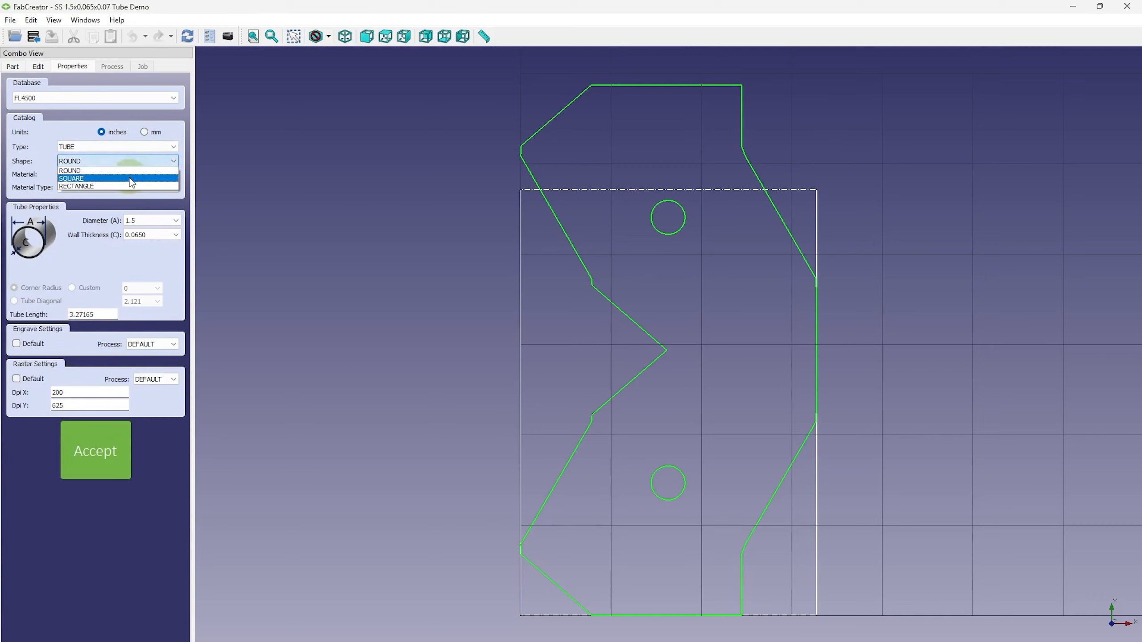
left_click(131, 179)
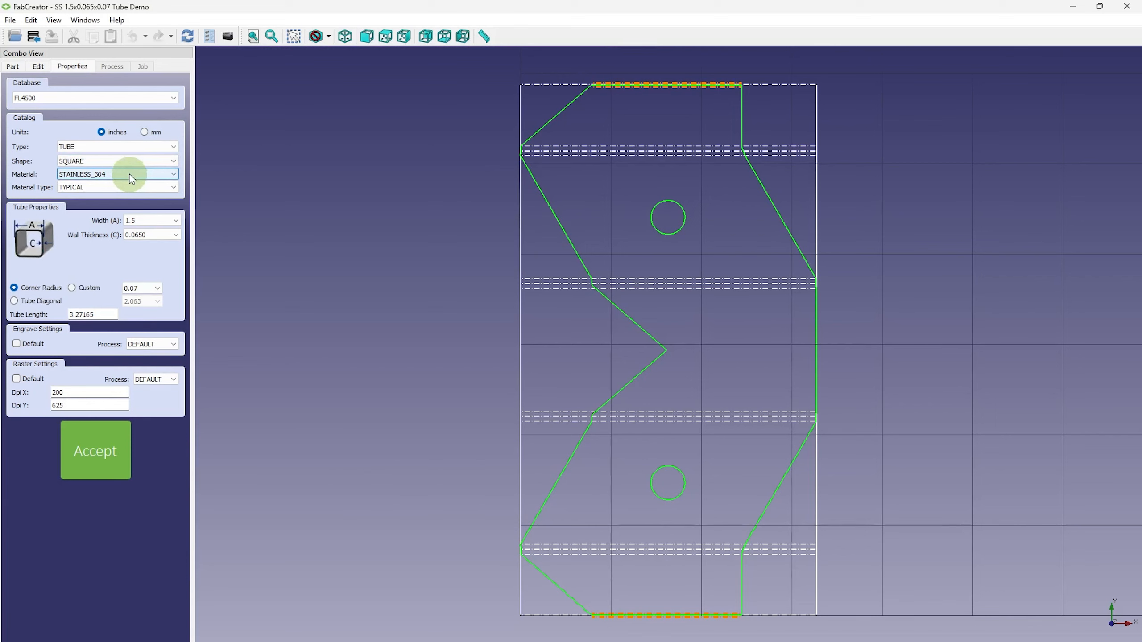
left_click(129, 174)
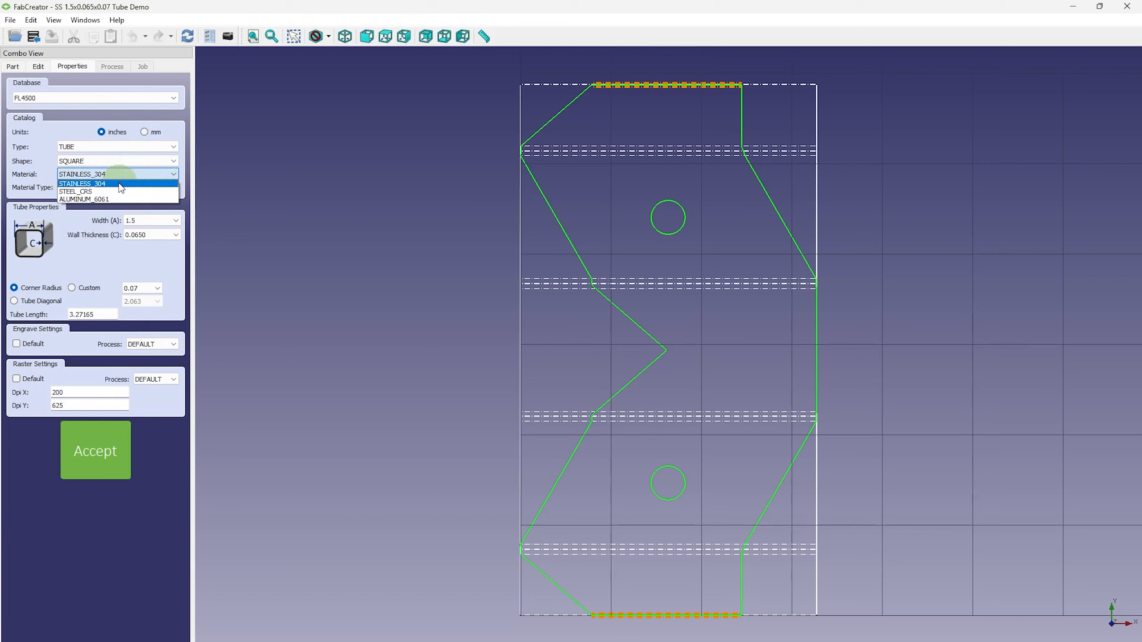
left_click(119, 184)
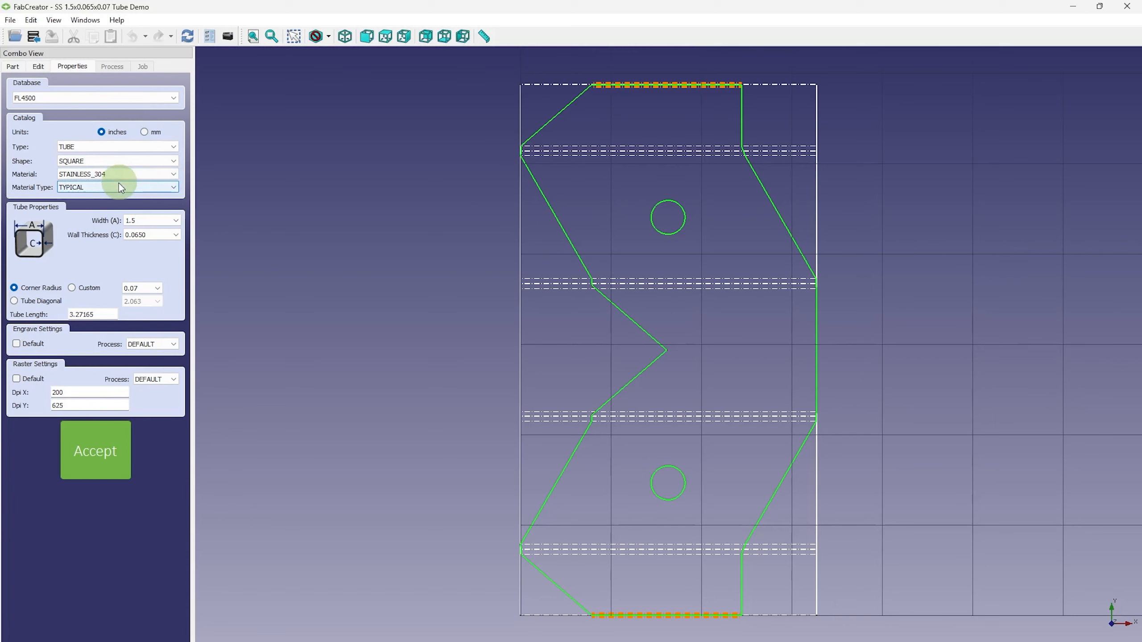
- Select a tube width of 1.5 inches and a catalog corner radius of 0.07
left_click(172, 221)
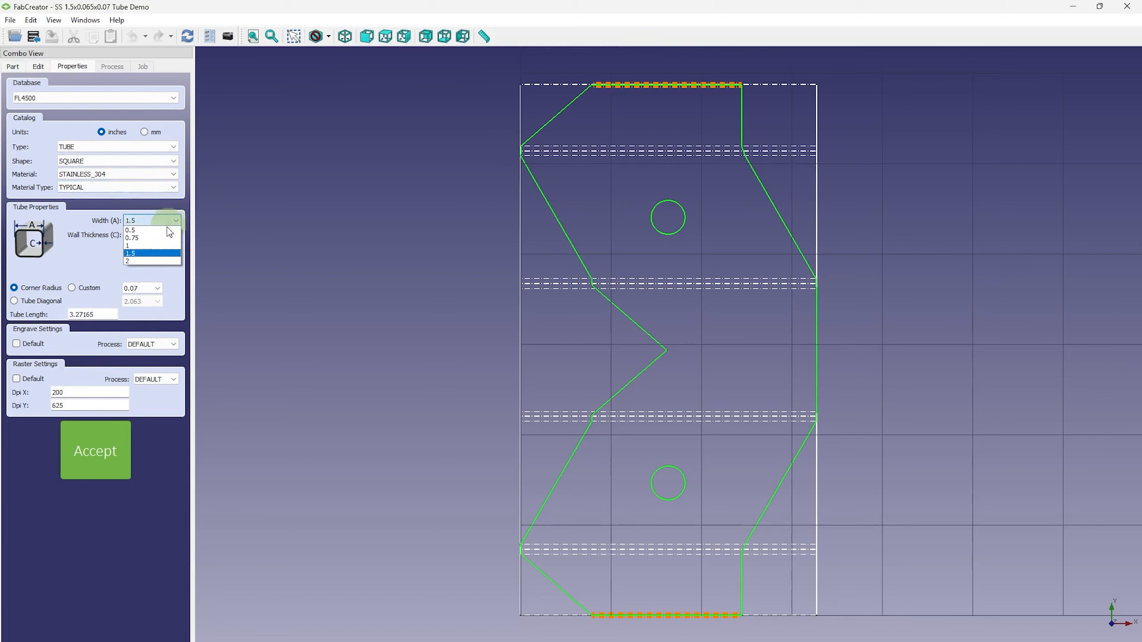
left_click(143, 254)
left_click(54, 254)
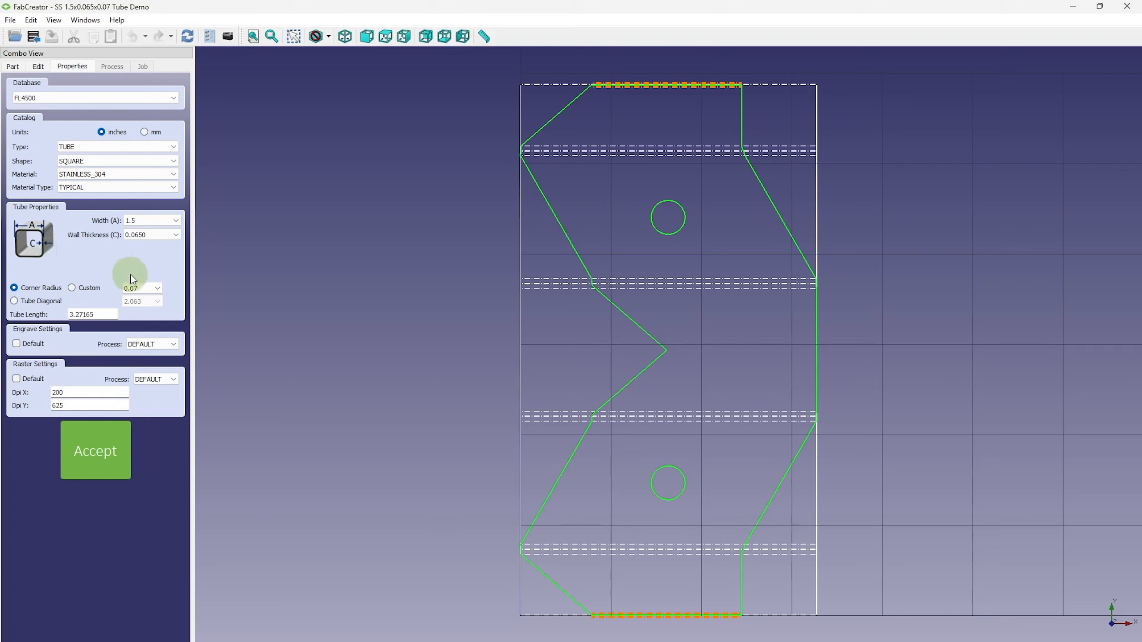
left_click(158, 288)
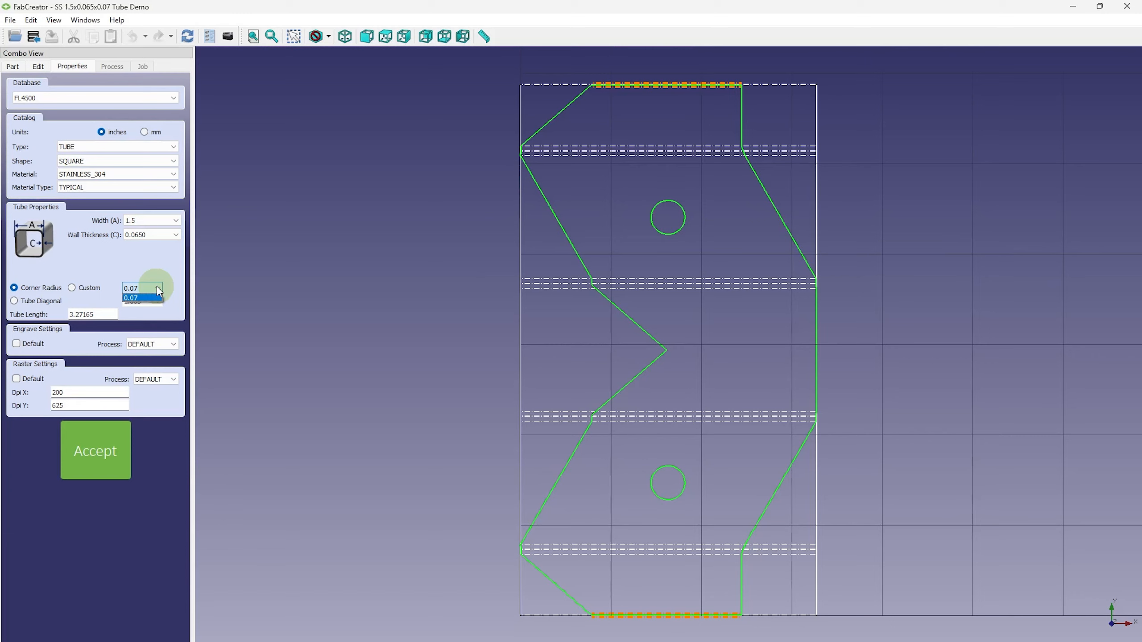
left_click(158, 290)
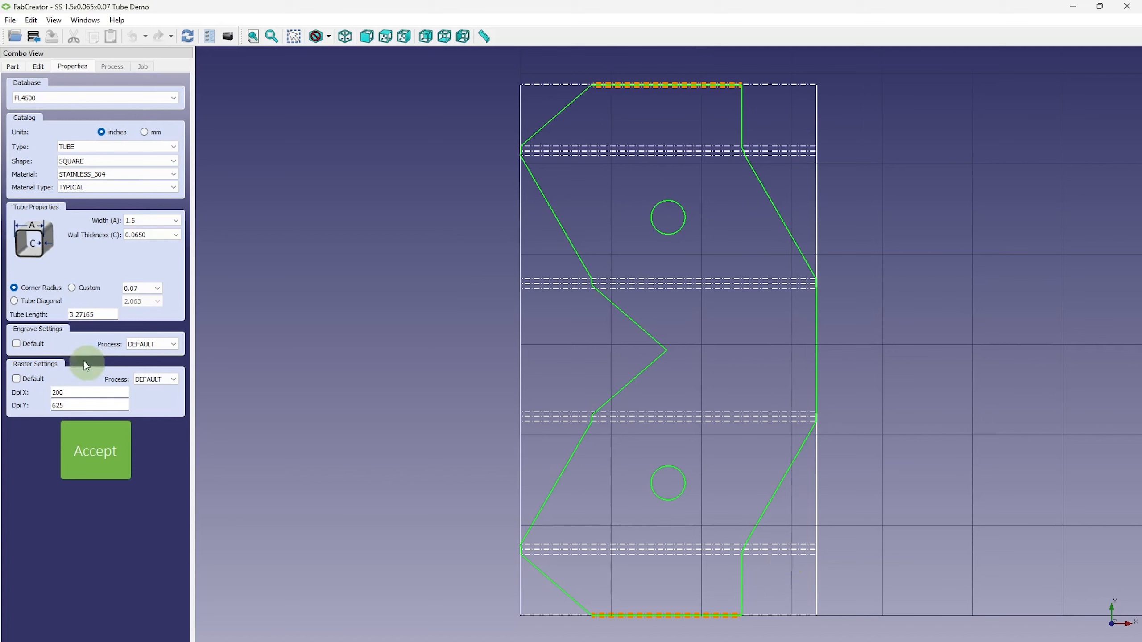
- Enable the default engrave and raster settings and accept the tube properties
left_click(32, 344)
left_click(40, 380)
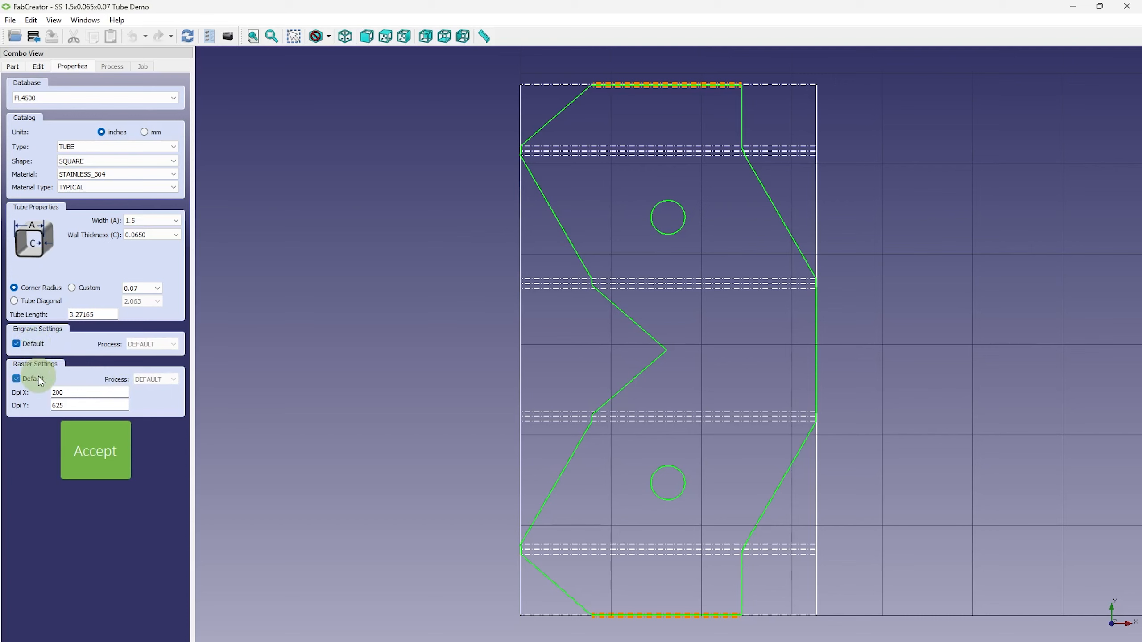
left_click(116, 447)
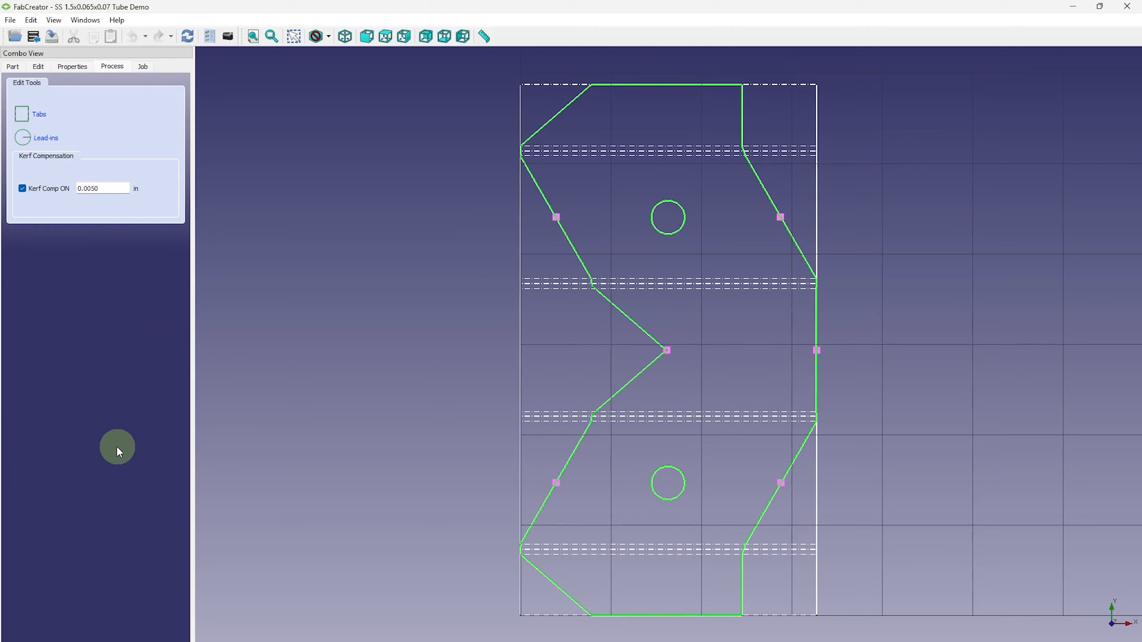
- Set the number of automatic tabs to 3, cancel the deletion of all tabs, and finish tab editing
left_click(39, 111)
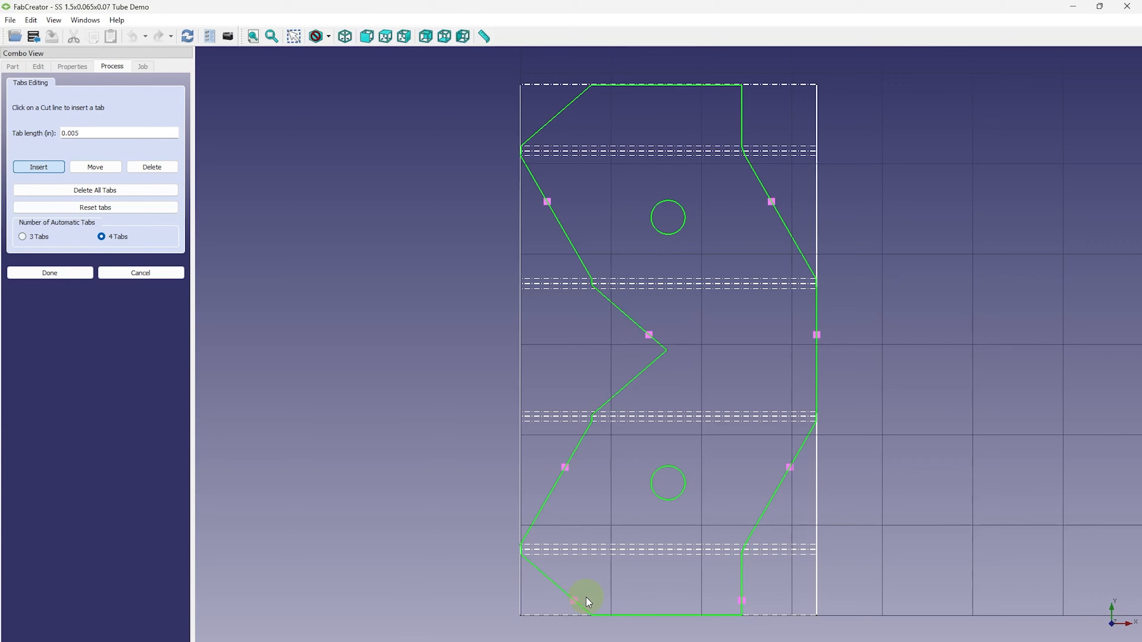
left_click(41, 240)
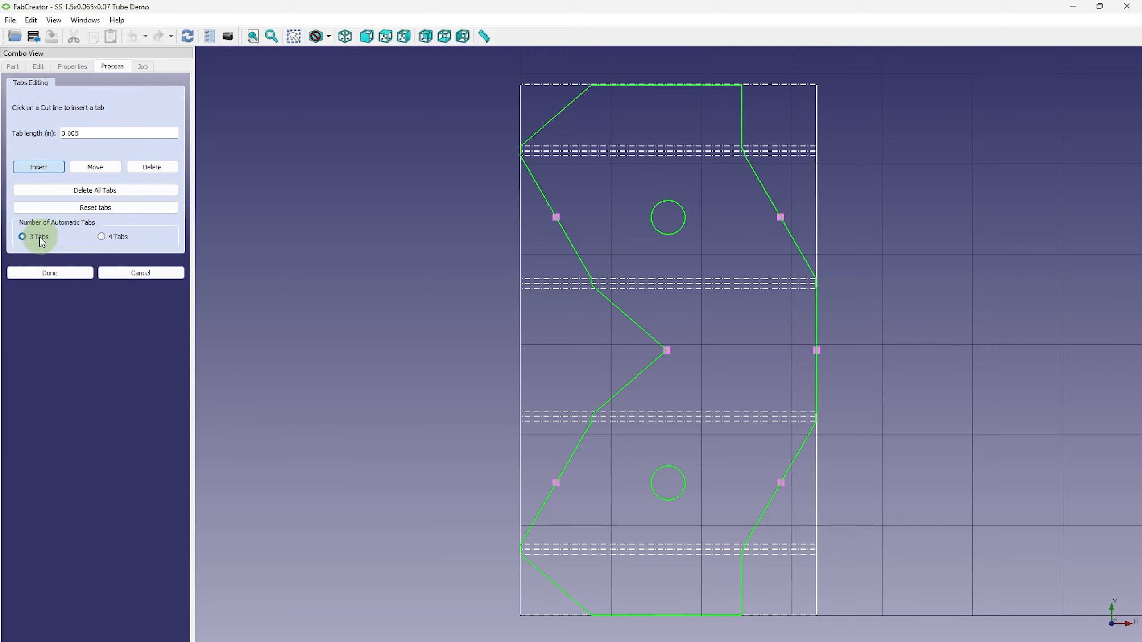
left_click(126, 191)
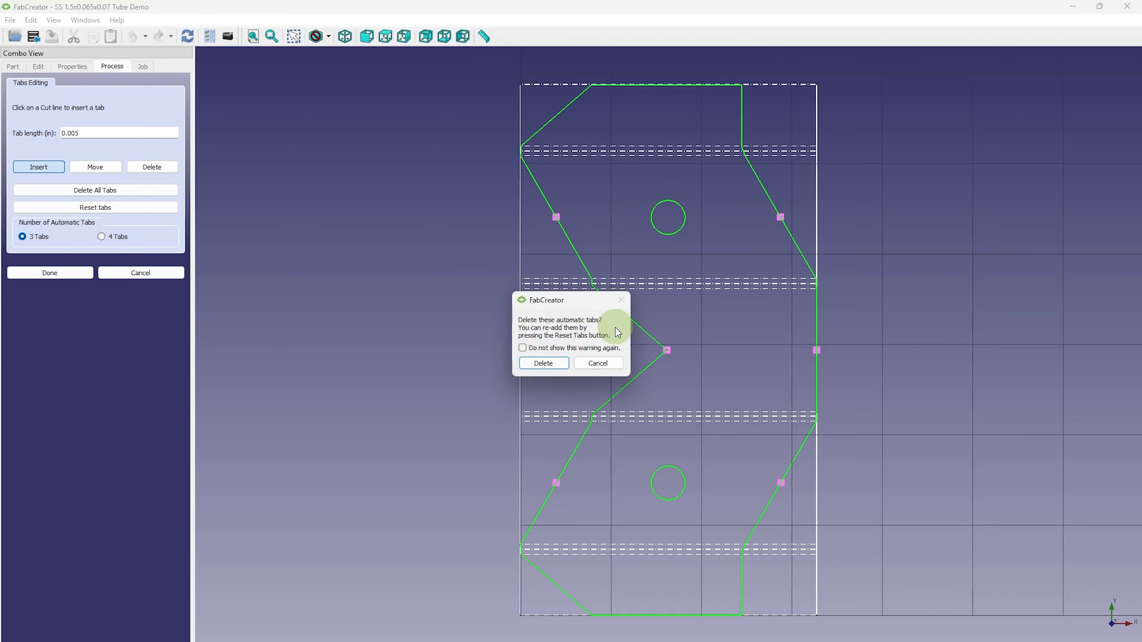
left_click(593, 367)
left_click(64, 277)
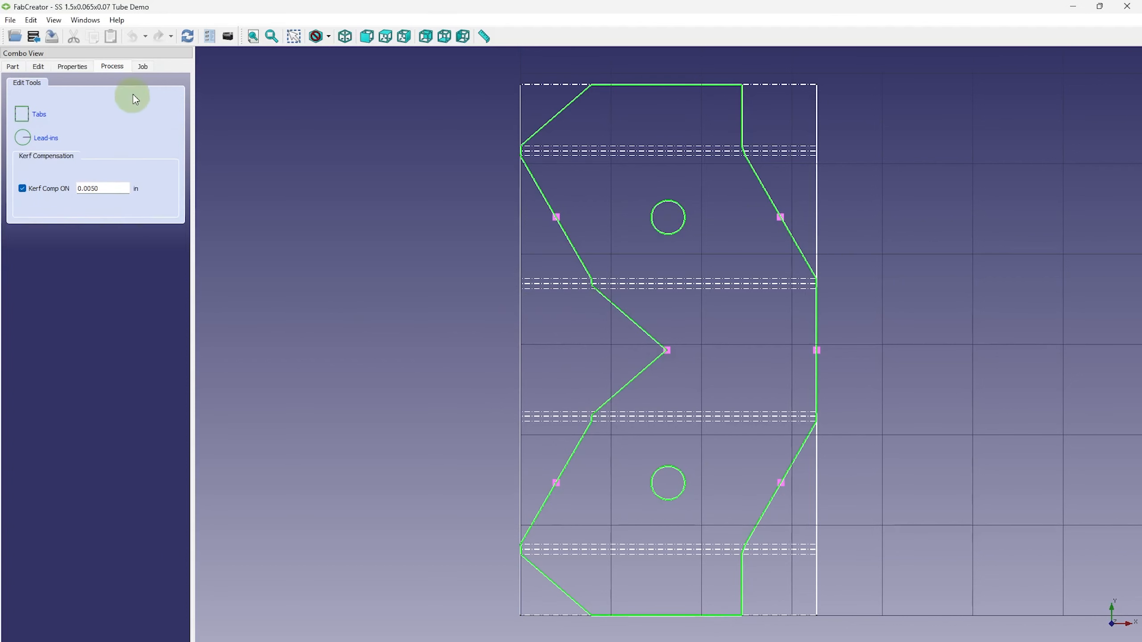
- Show the 3D job preview and inspect the square tube's cut lines from the standard views, returning to isometric
left_click(142, 67)
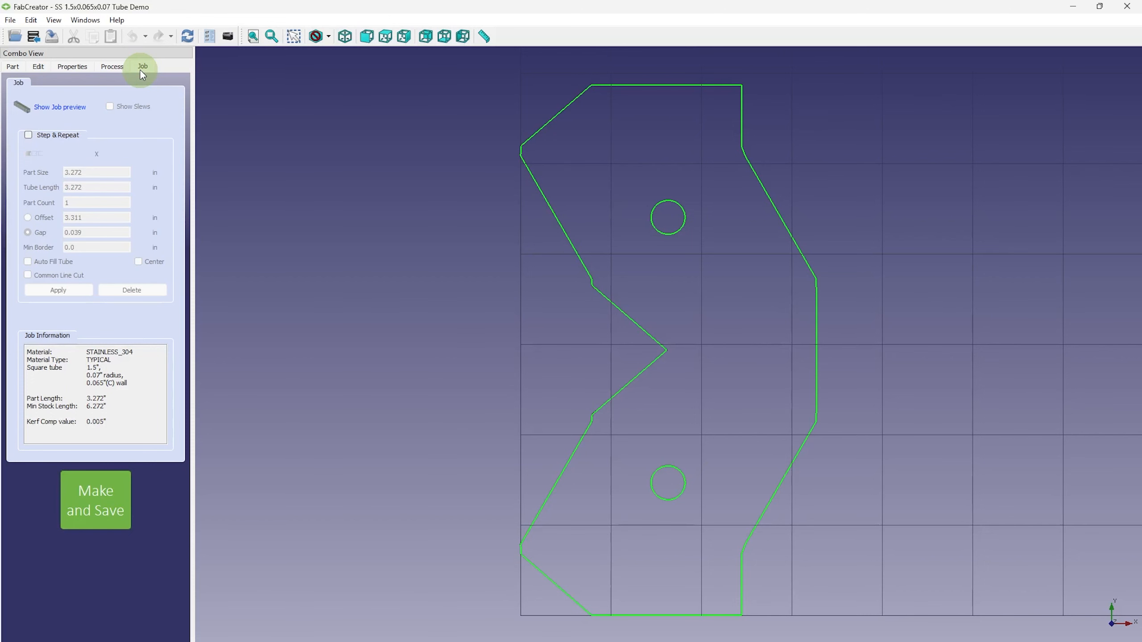
left_click(68, 107)
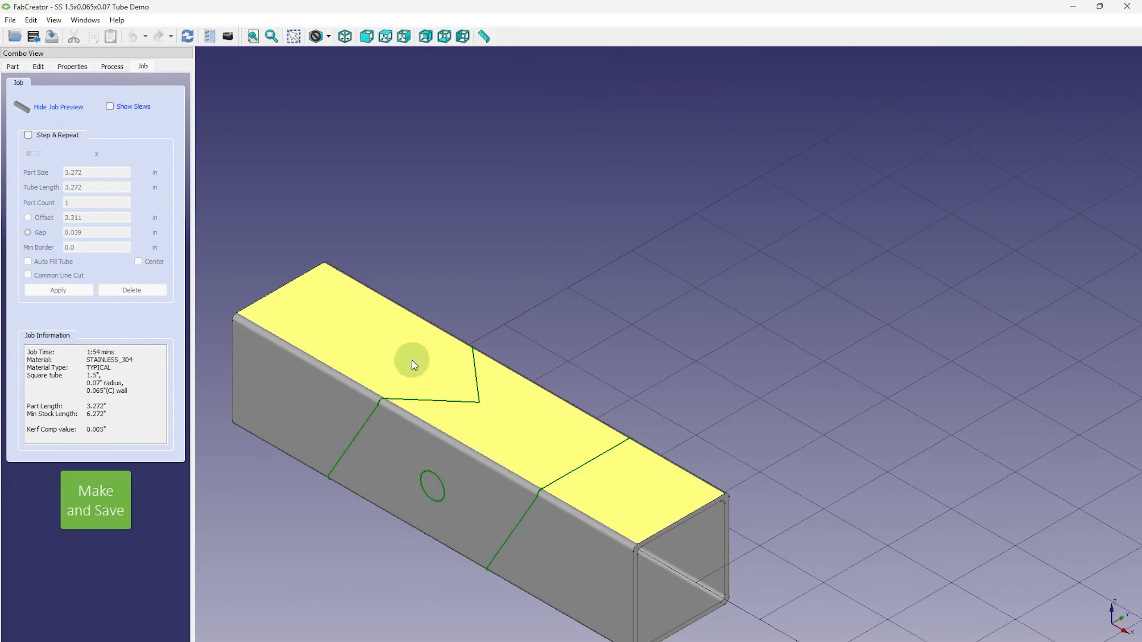
middle_click_drag(416, 451, 566, 347)
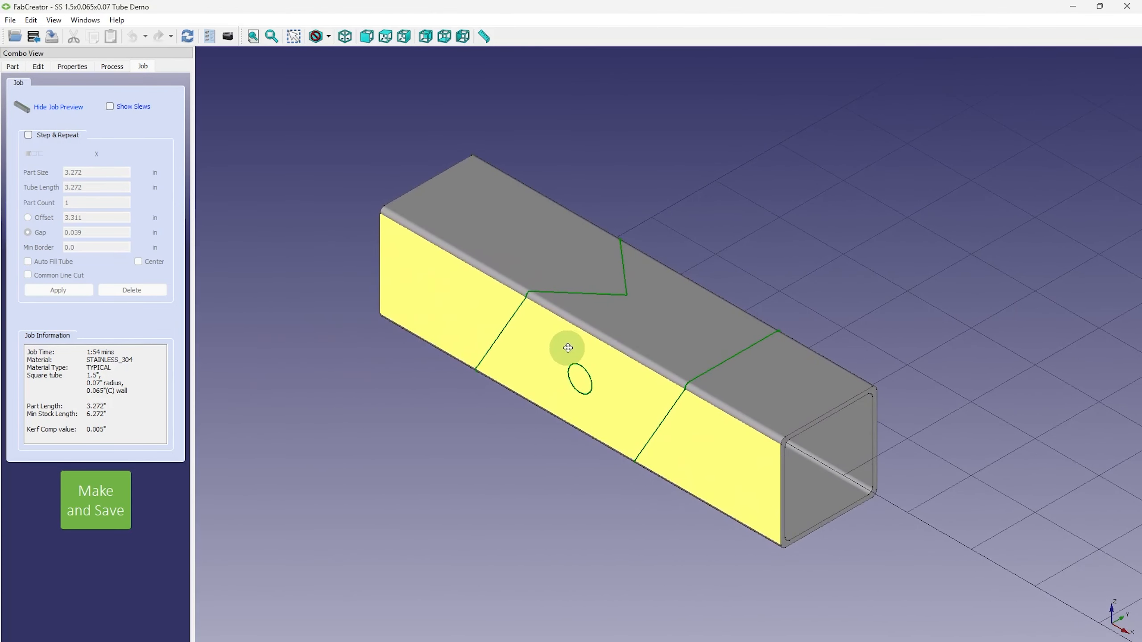
left_click(367, 36)
left_click(385, 37)
left_click(405, 39)
left_click(425, 37)
left_click(445, 38)
left_click(462, 40)
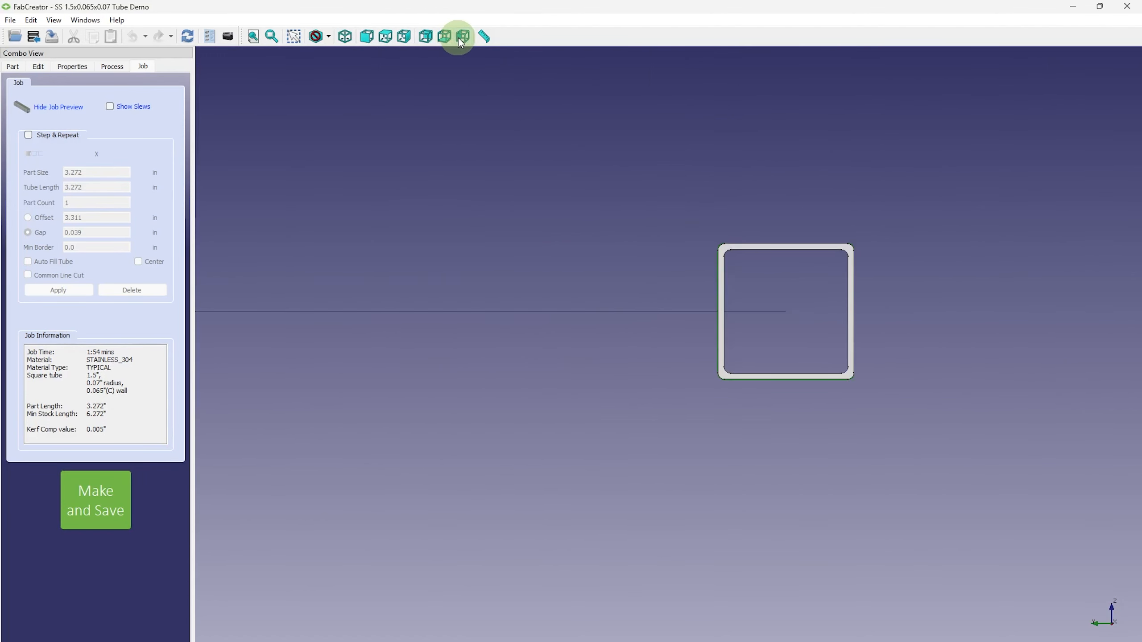
left_click(345, 36)
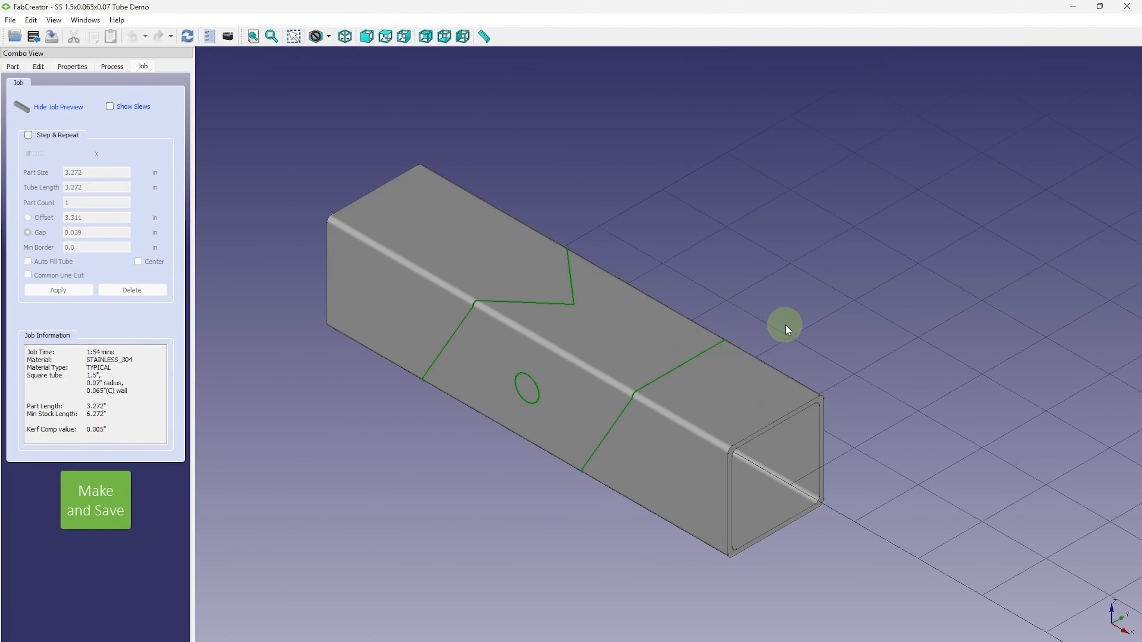
middle_click_drag(785, 326, 847, 257)
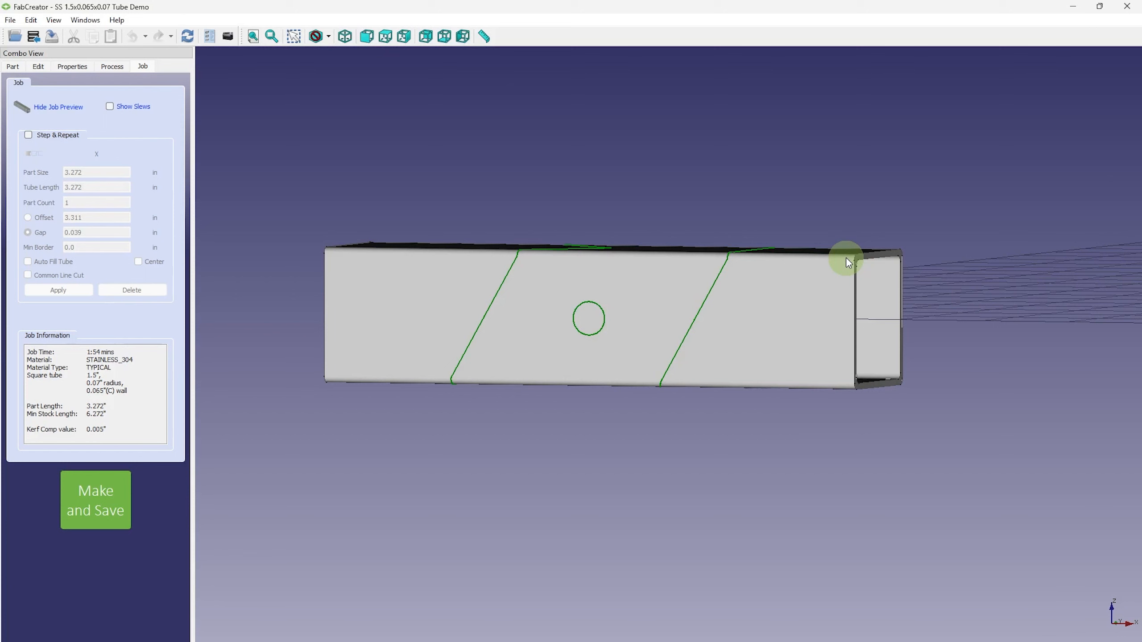
left_click(345, 41)
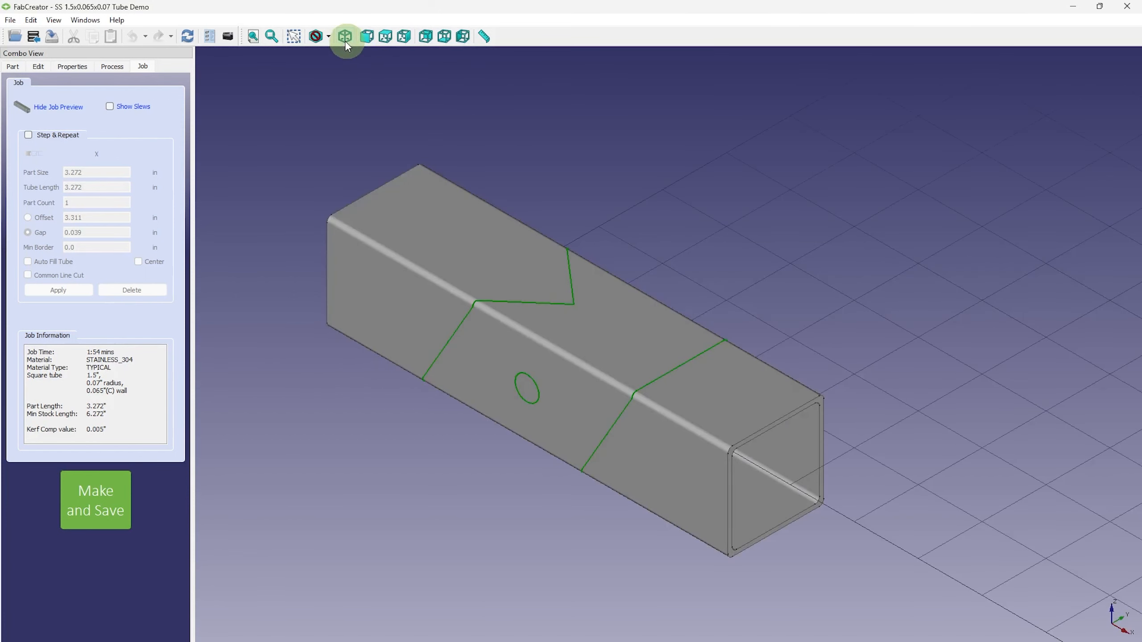
- Set a custom corner radius of 0.05 for the tube, accept the properties, and add the new tube to the Material Database
left_click(75, 67)
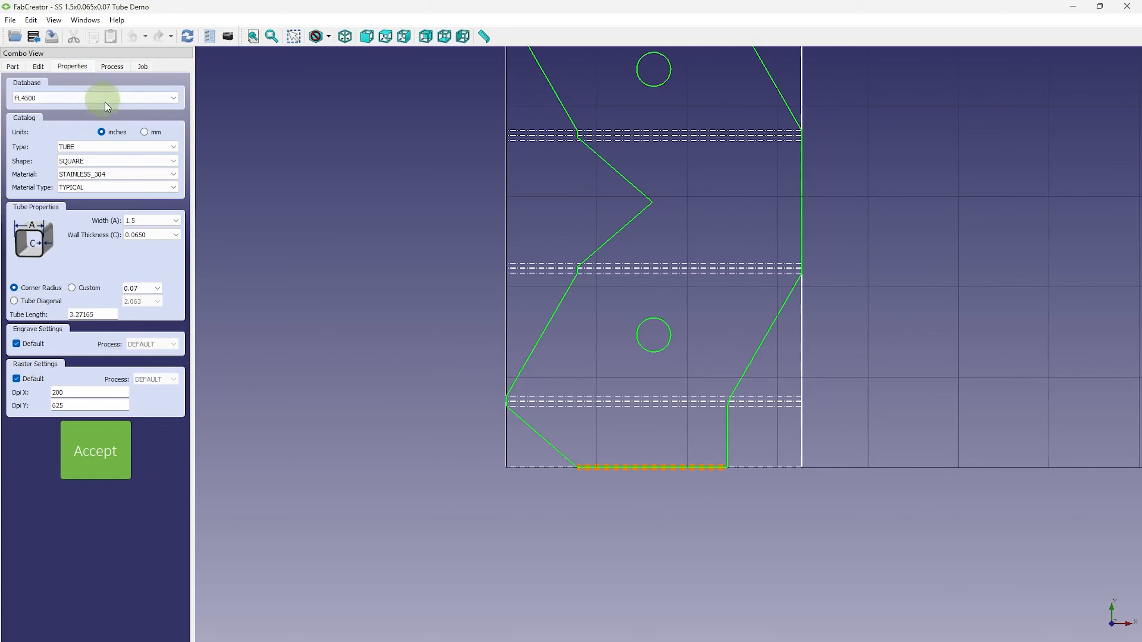
left_click(88, 289)
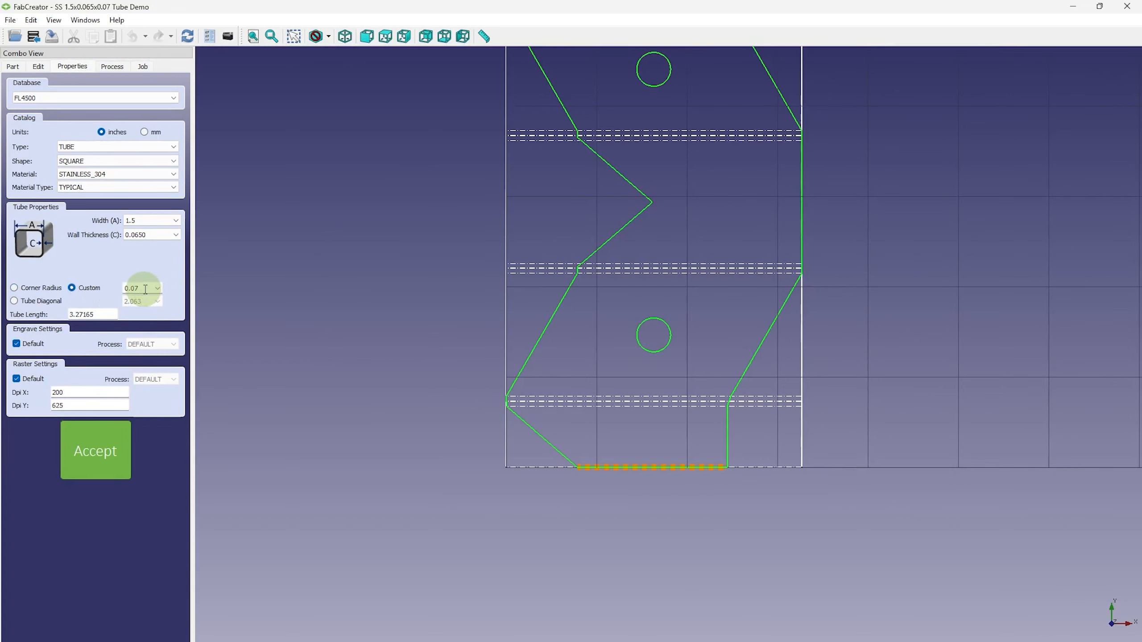
key("BackSpace")
type("5")
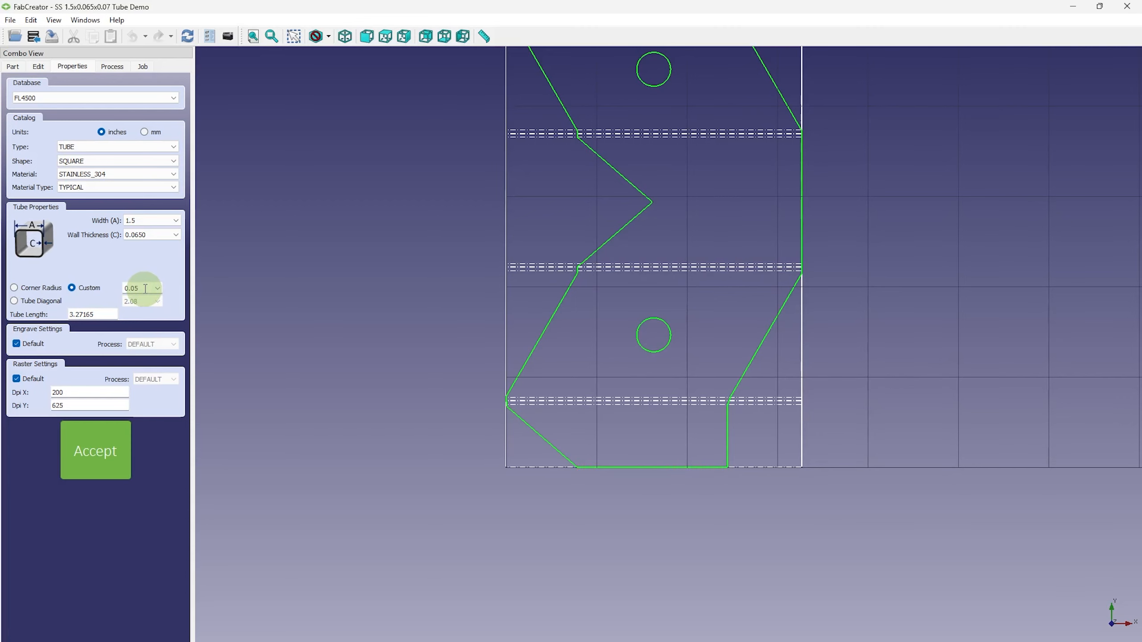
middle_click_drag(477, 224, 311, 387)
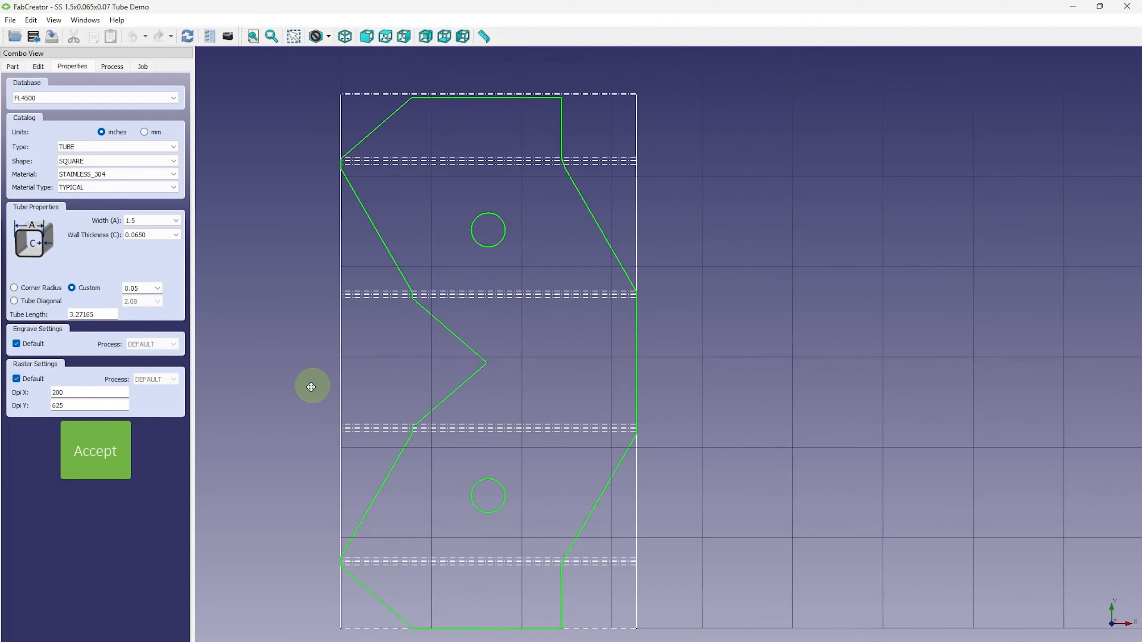
scroll(436, 91, "up", 5)
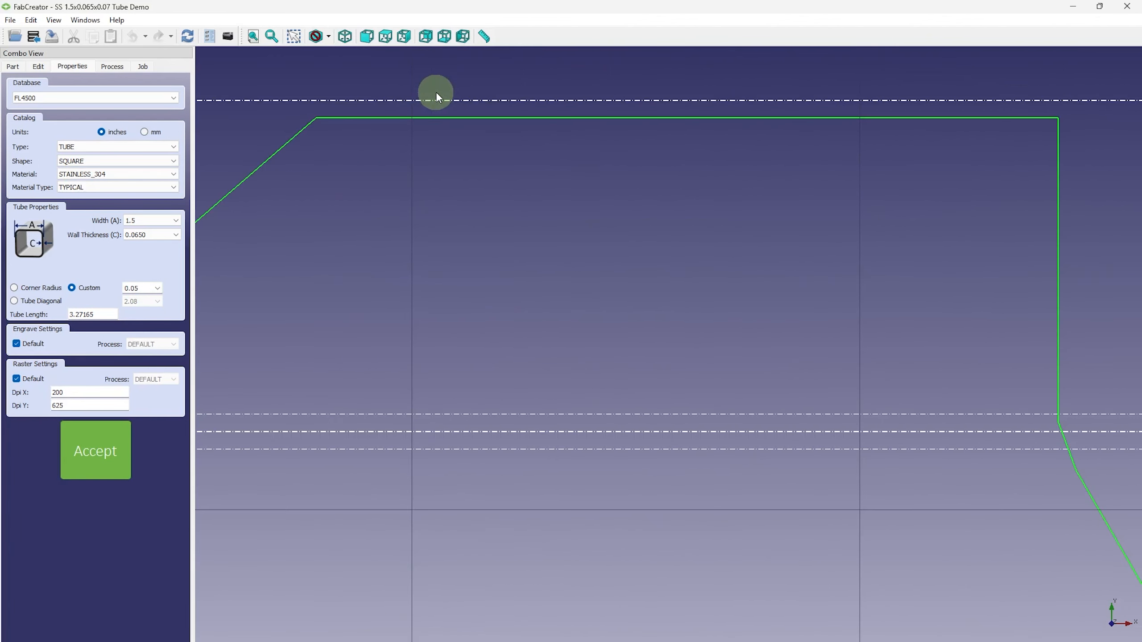
scroll(435, 91, "down", 5)
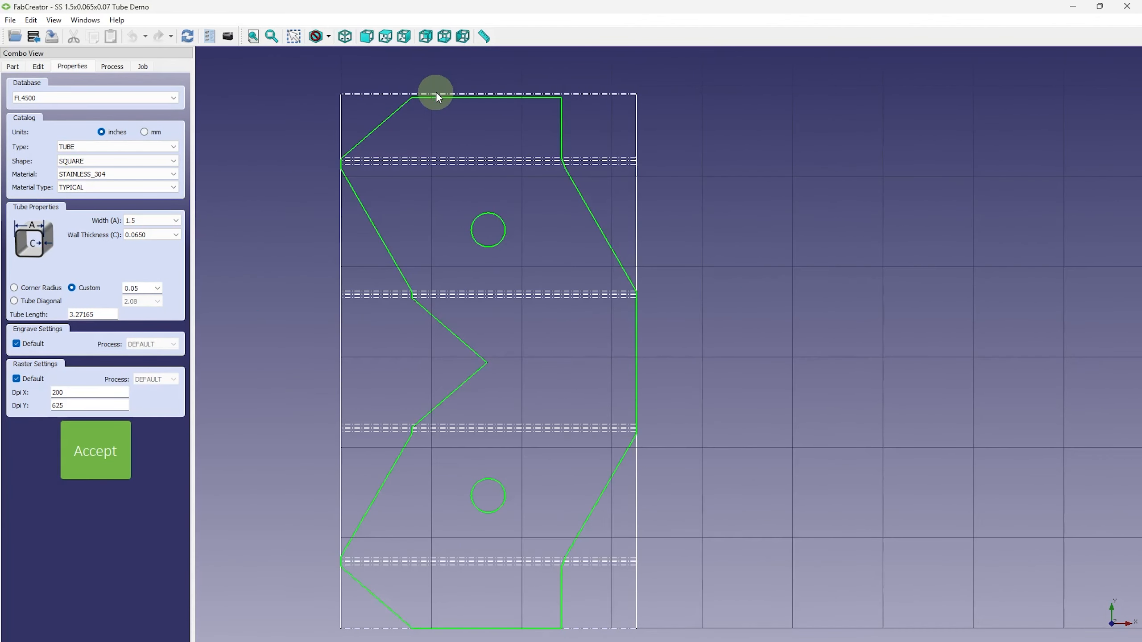
left_click(75, 461)
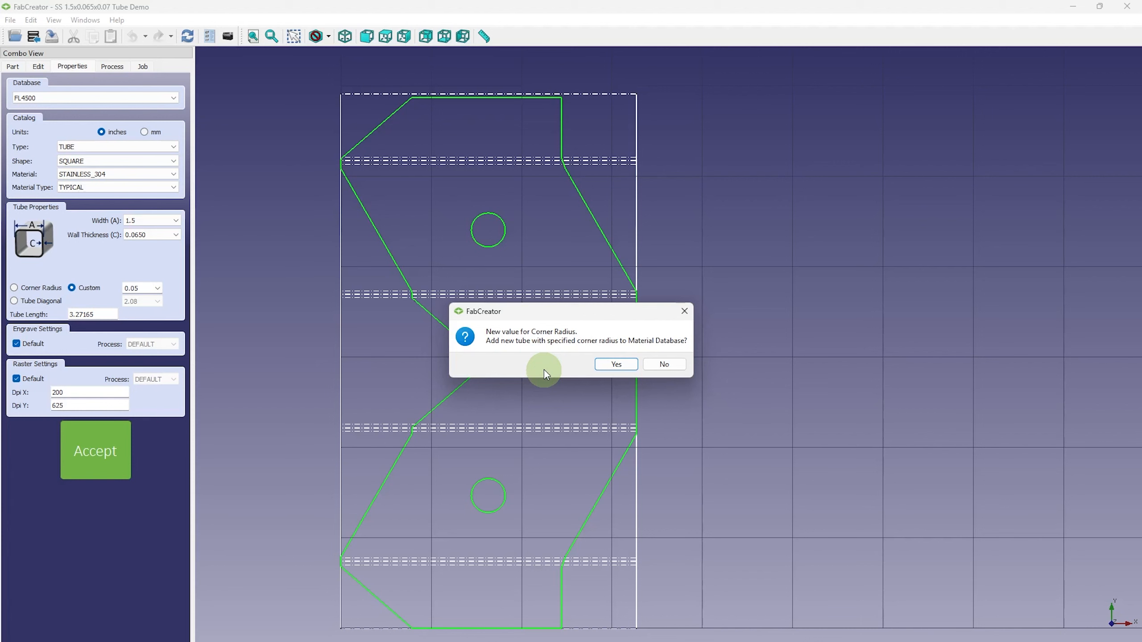
left_click(616, 364)
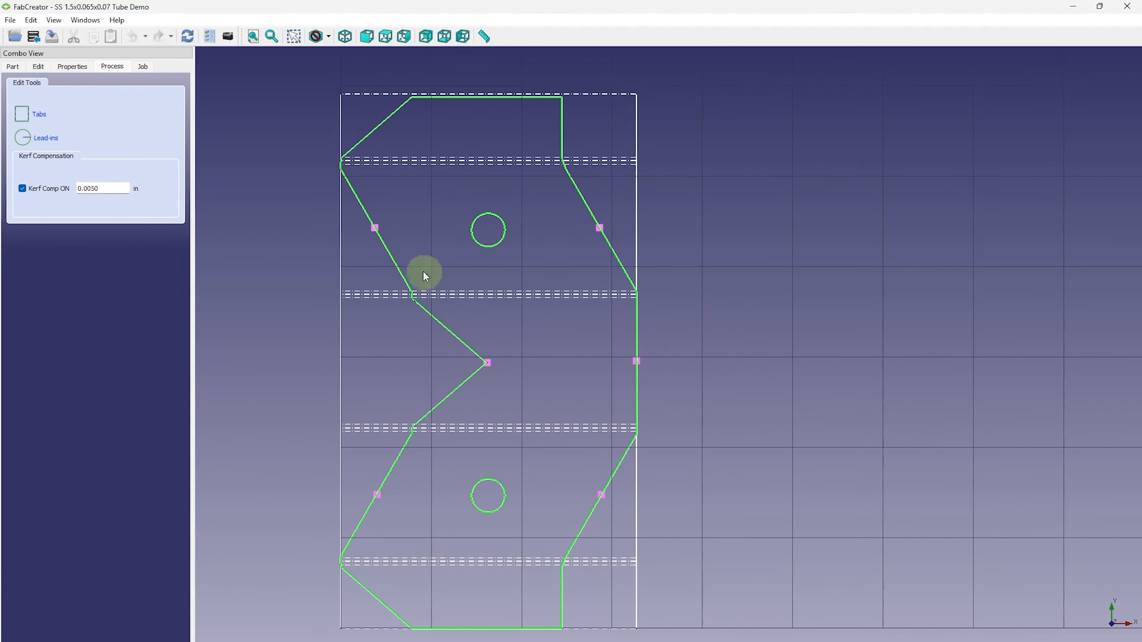
- Reopen the 3D job preview and examine how the cut lines cross the tube's corners in the end, side and isometric views
left_click(142, 67)
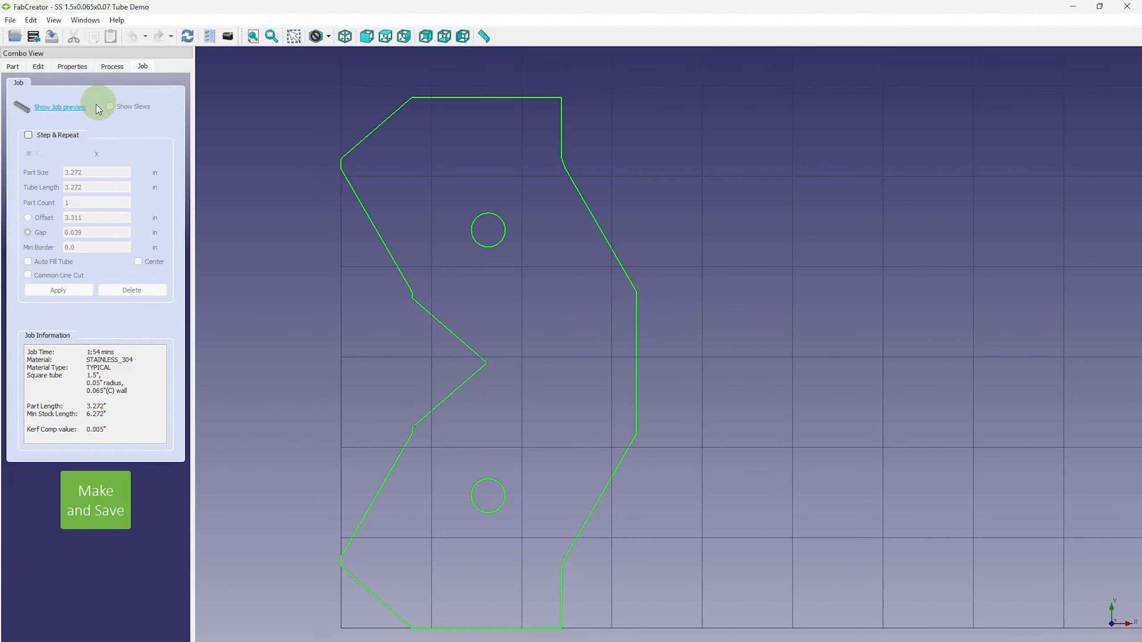
left_click(72, 108)
middle_click_drag(416, 264, 801, 270)
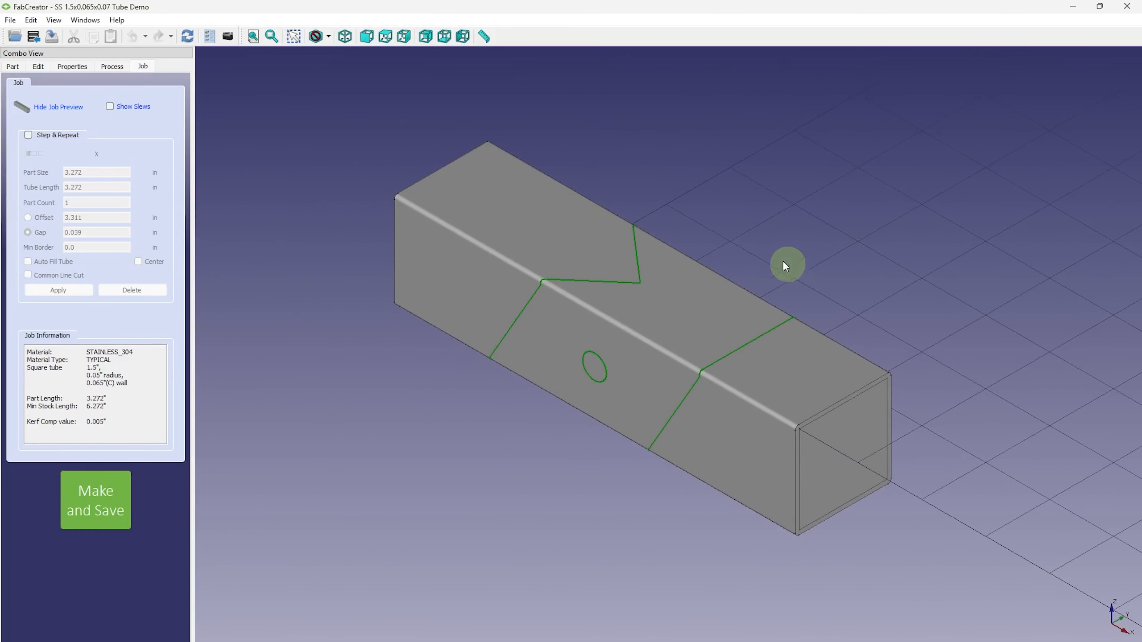
left_click(367, 36)
left_click(386, 36)
left_click(403, 36)
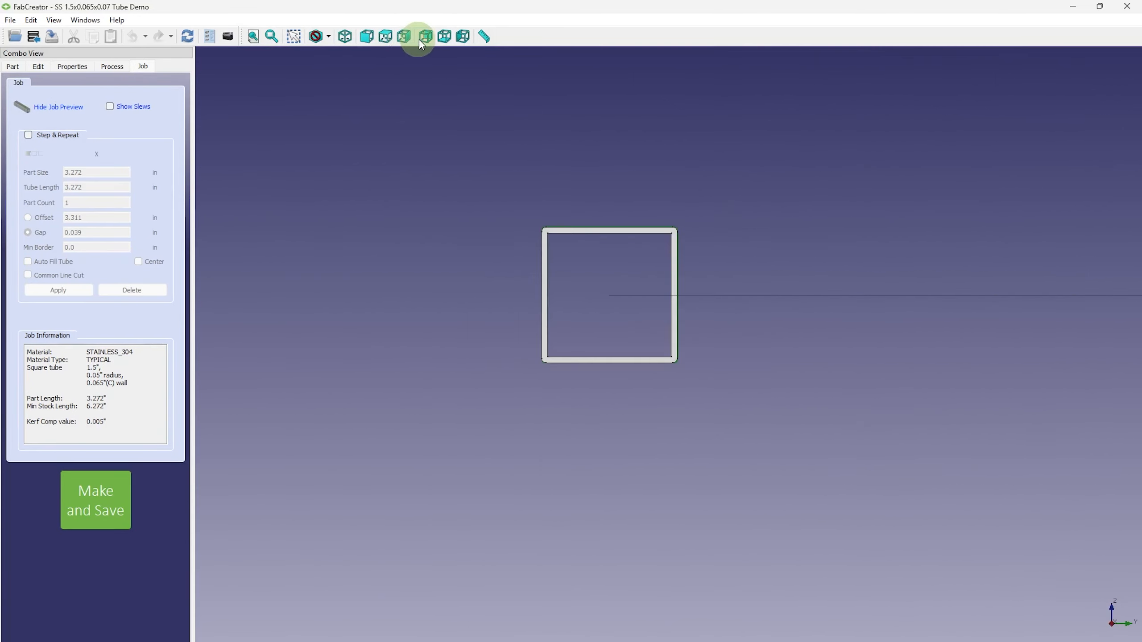
left_click(444, 36)
scroll(715, 443, "up", 4)
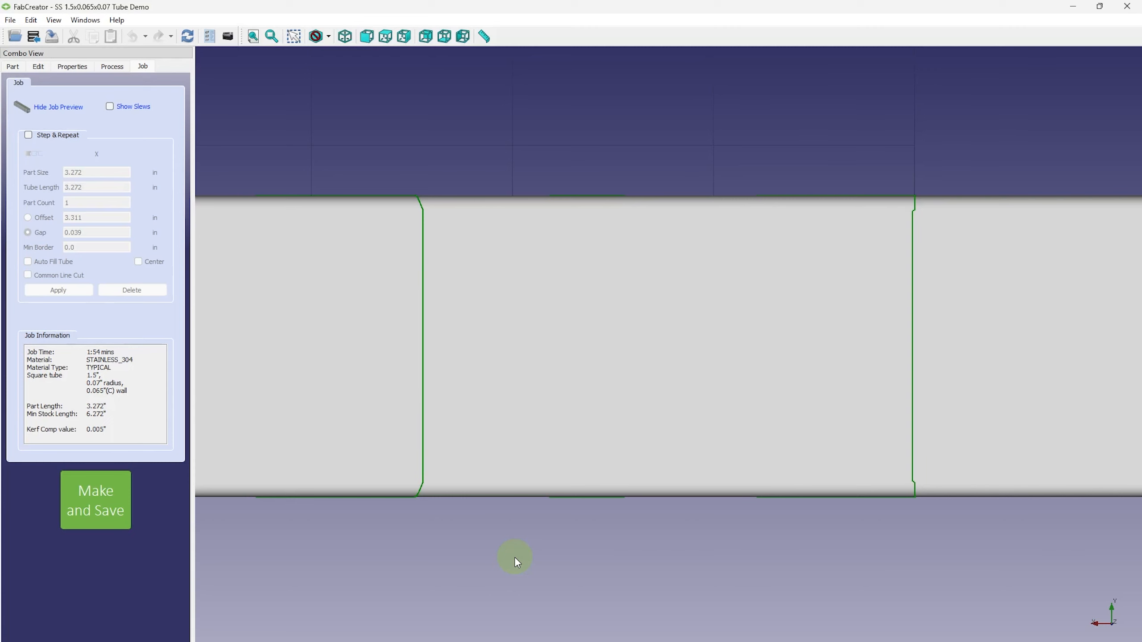
scroll(516, 558, "down", 6)
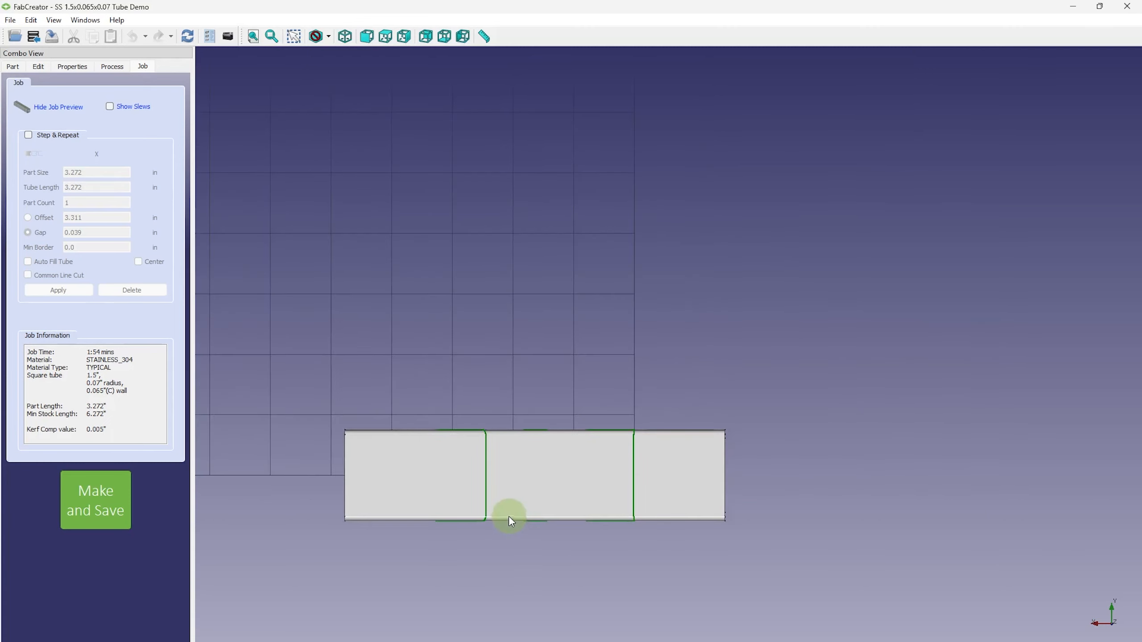
left_click(345, 36)
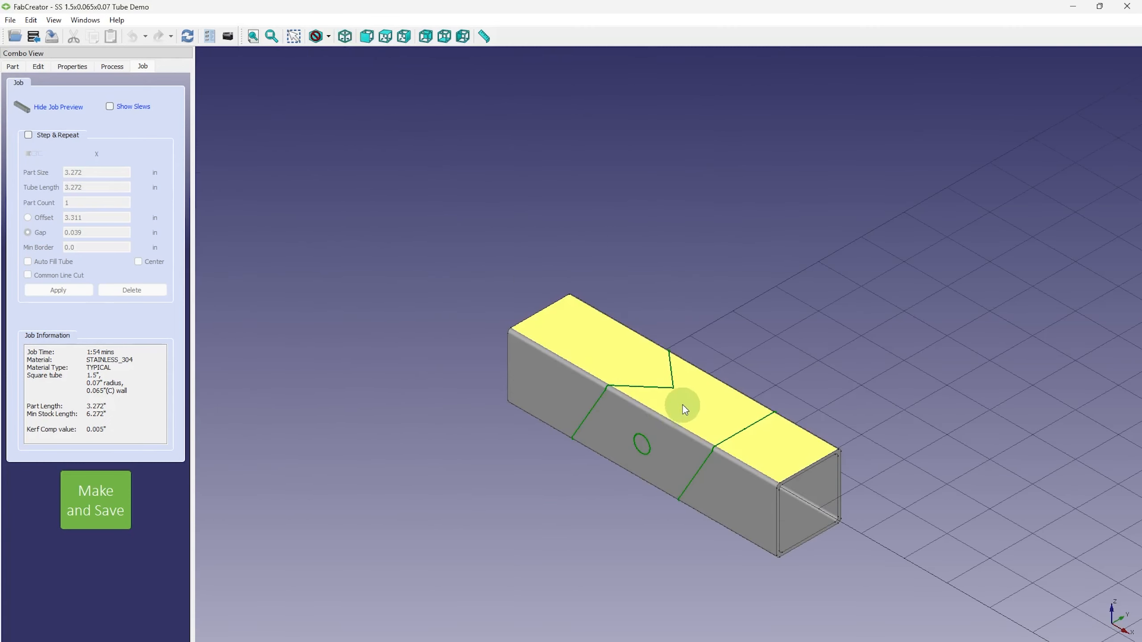
- Enable Step & Repeat for the tube job, try the Auto Fill Tube option and switch it off again, keeping a part count of 1
scroll(684, 408, "up", 5)
middle_click_drag(682, 405, 690, 300)
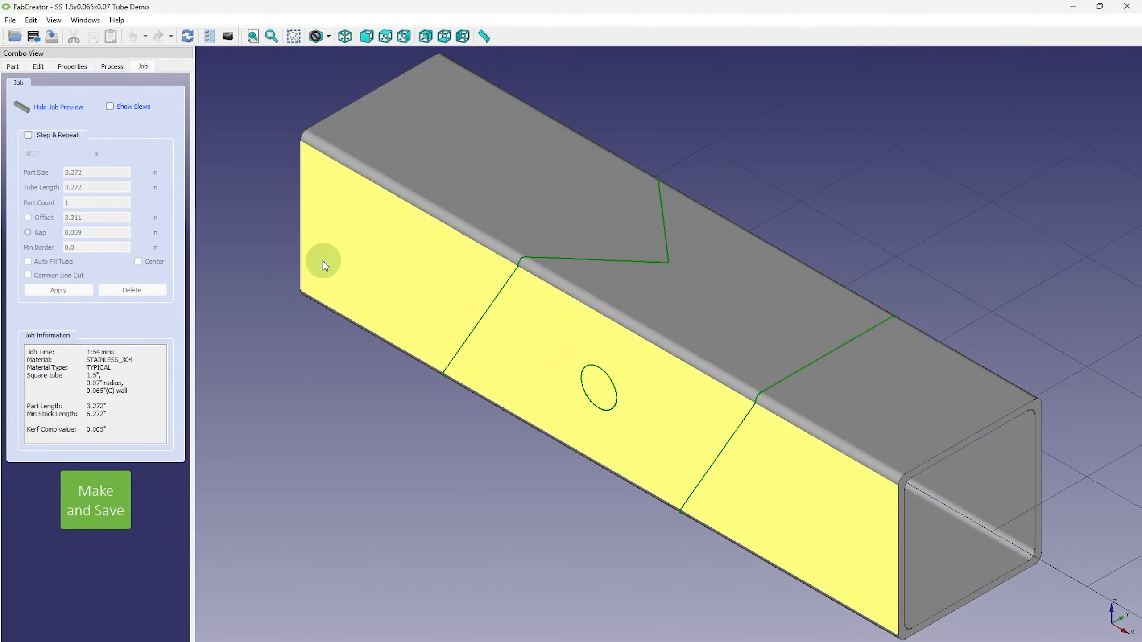
left_click(40, 135)
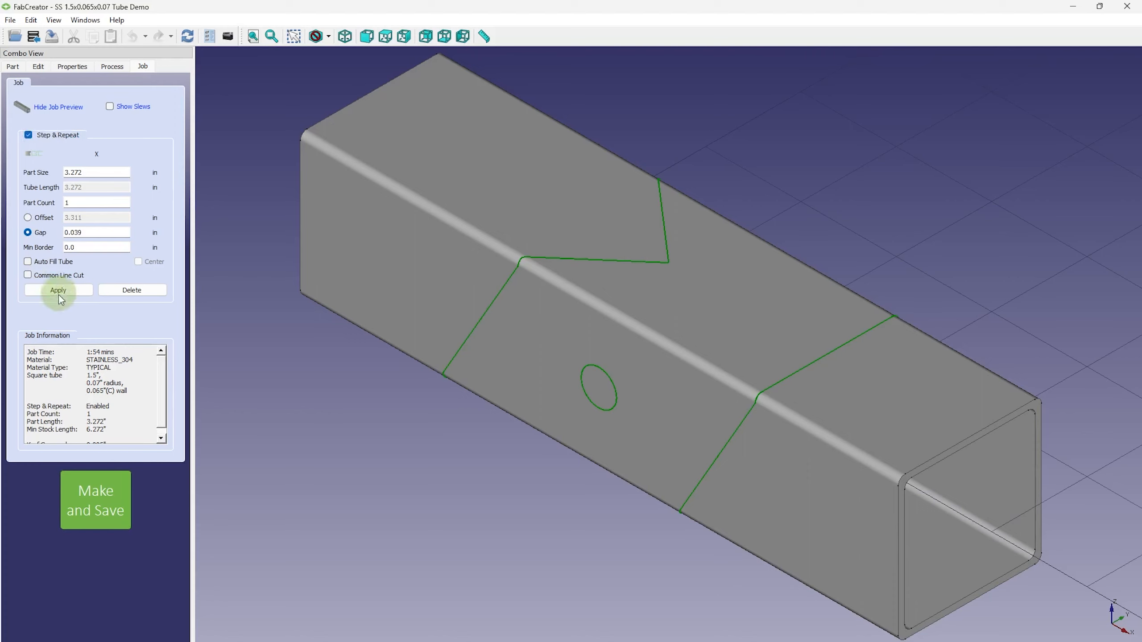
left_click(49, 266)
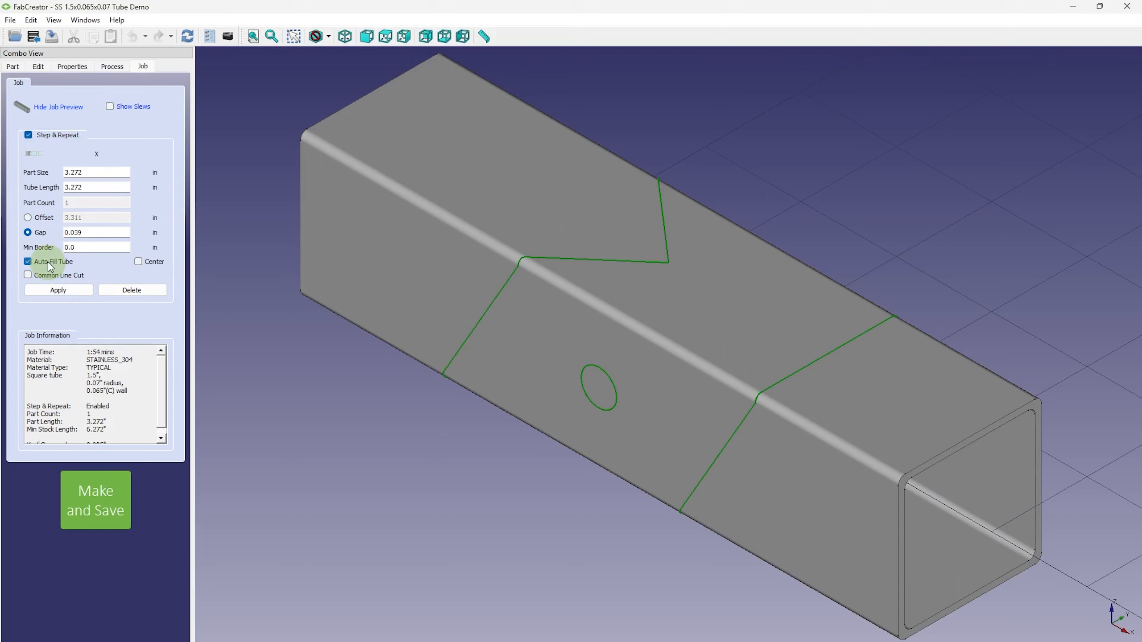
left_click(50, 266)
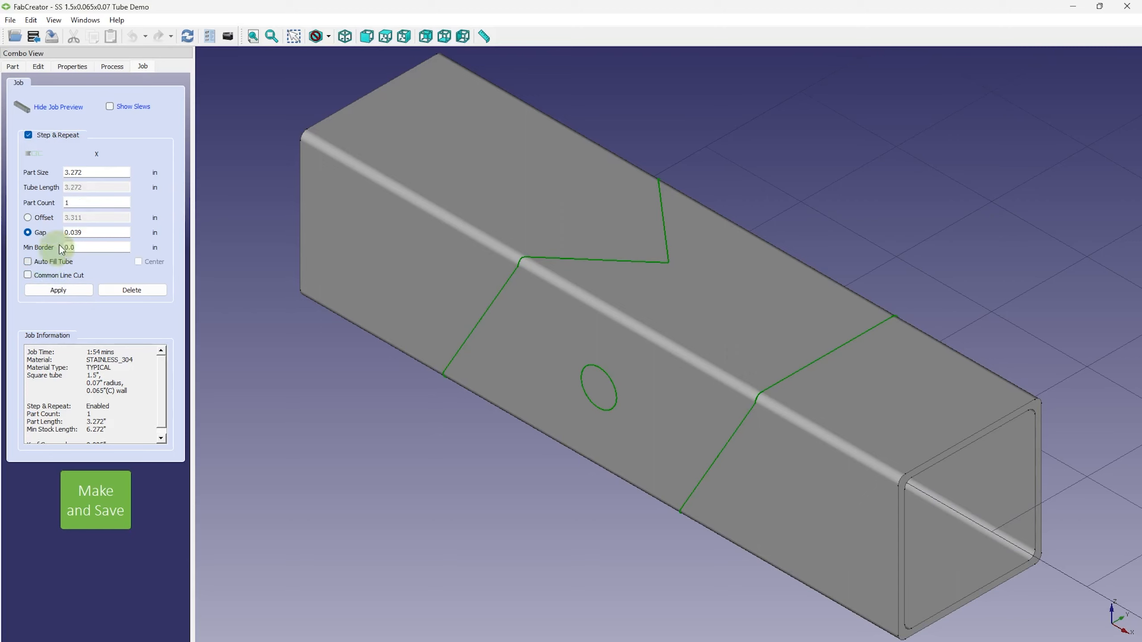
left_click(96, 202)
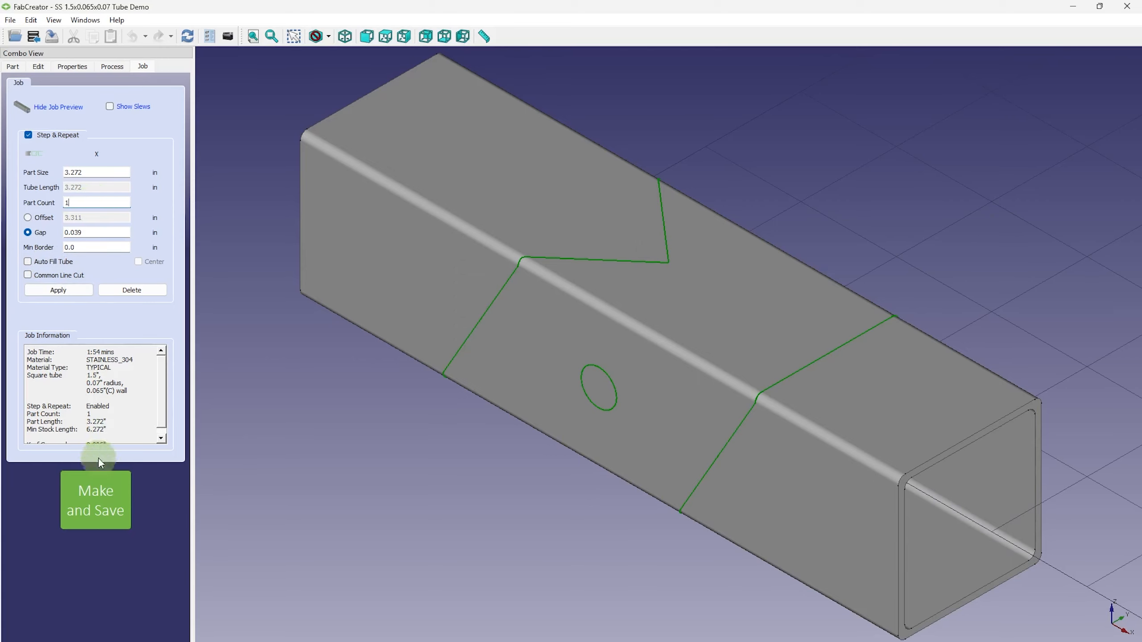
- Make the tube job and bring up the dialog for saving the FabCreator document
left_click(101, 510)
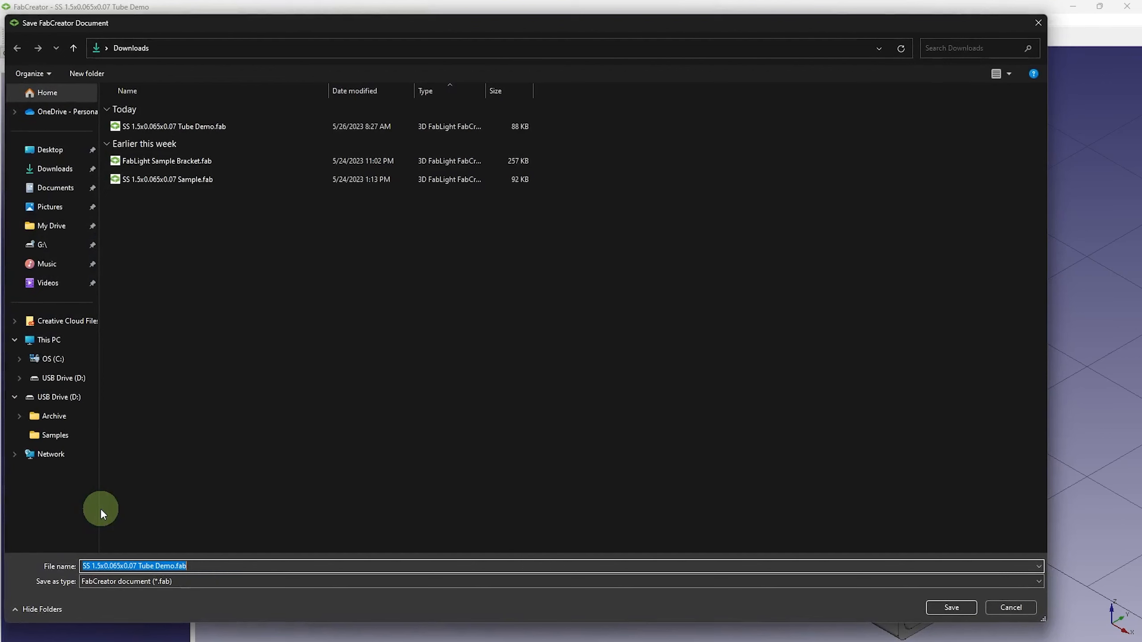